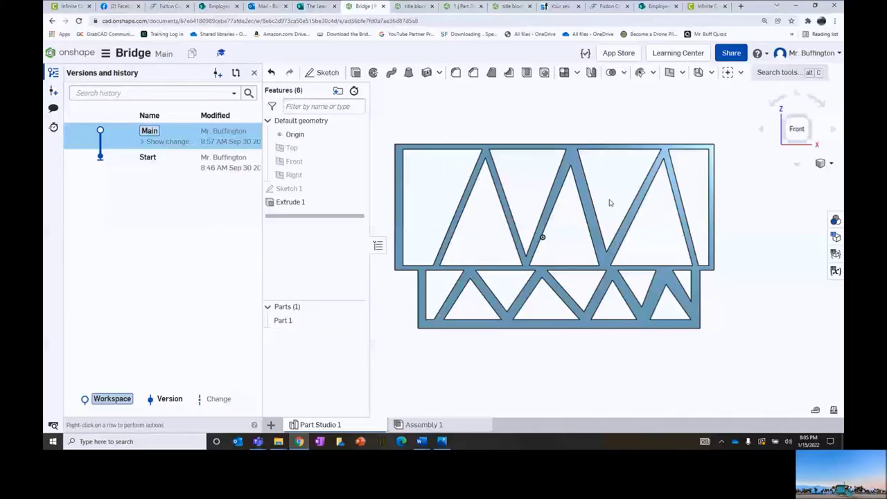
# Step: Open the Bridge document's Share settings and place the cursor in the names or emails search field
pyautogui.click(730, 52)
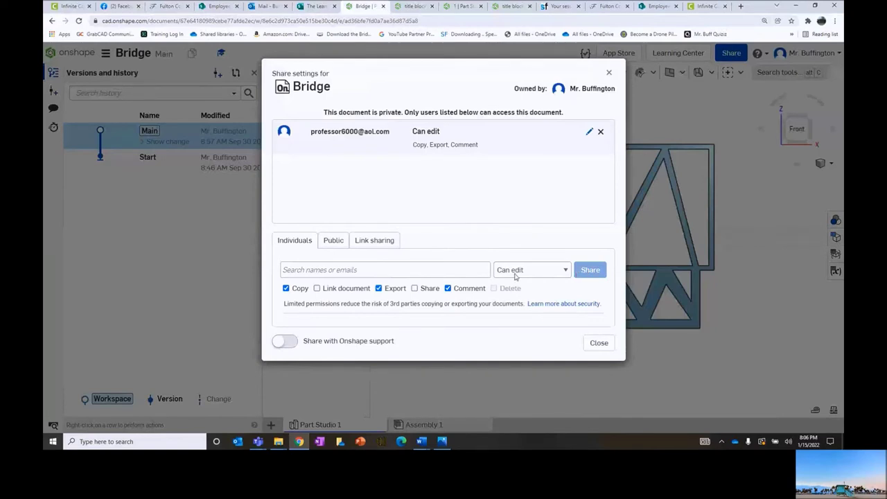
pyautogui.click(300, 269)
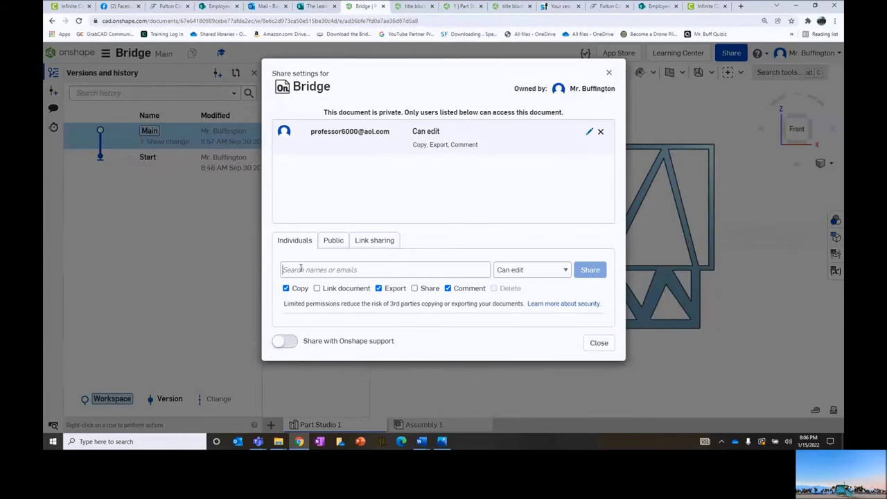